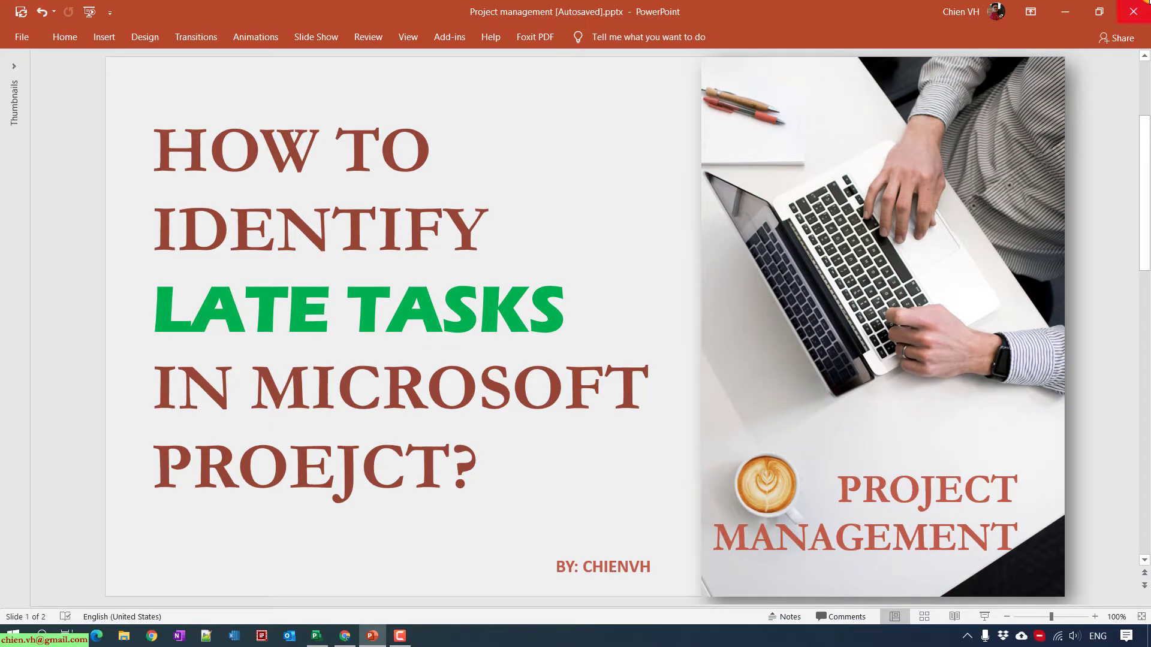
- Switch from PowerPoint to the Website Development schedule in Project and show the Task ribbon
{"action": "left_click", "coordinate": [1069, 8]}
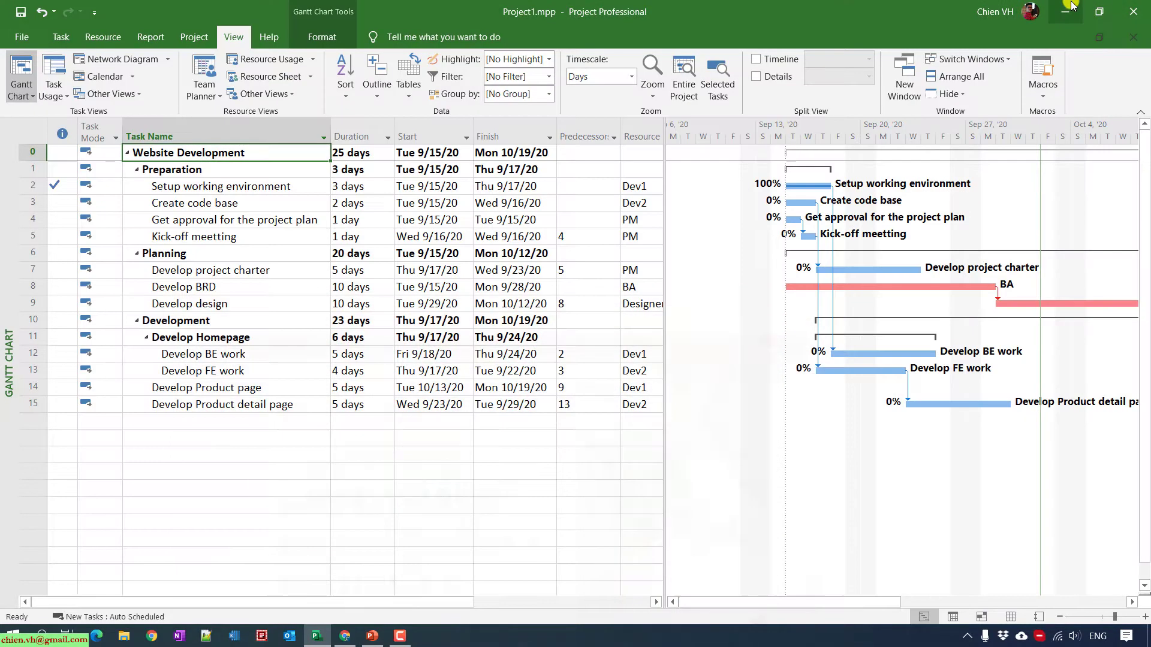
{"action": "left_click", "coordinate": [217, 474]}
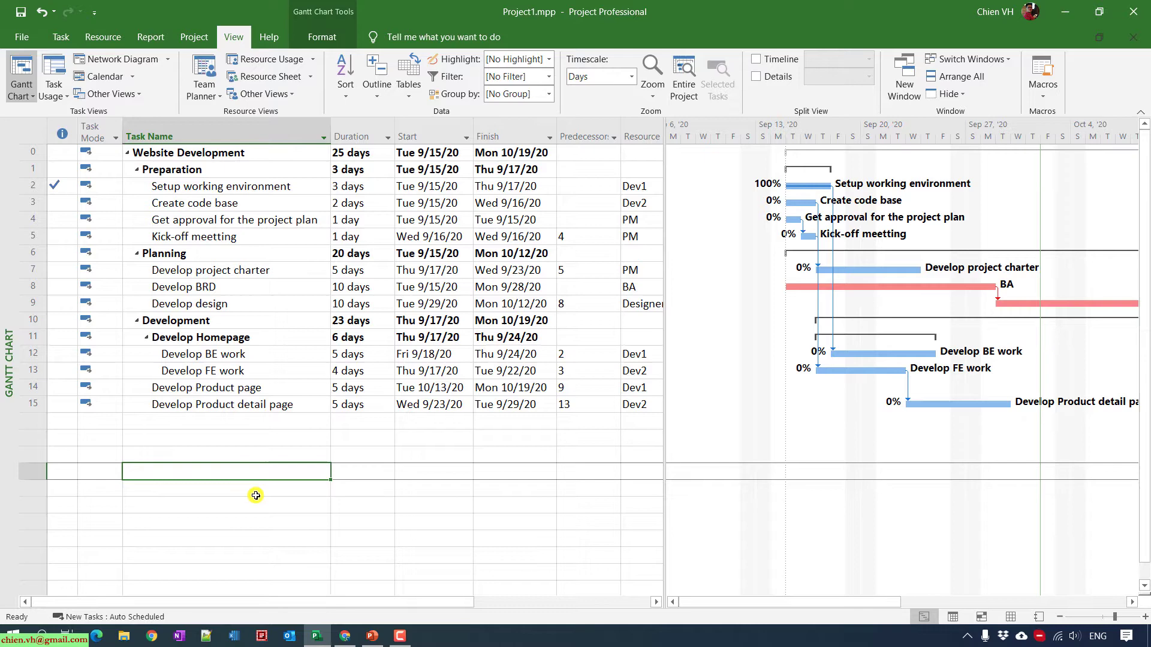
{"action": "left_click", "coordinate": [61, 37]}
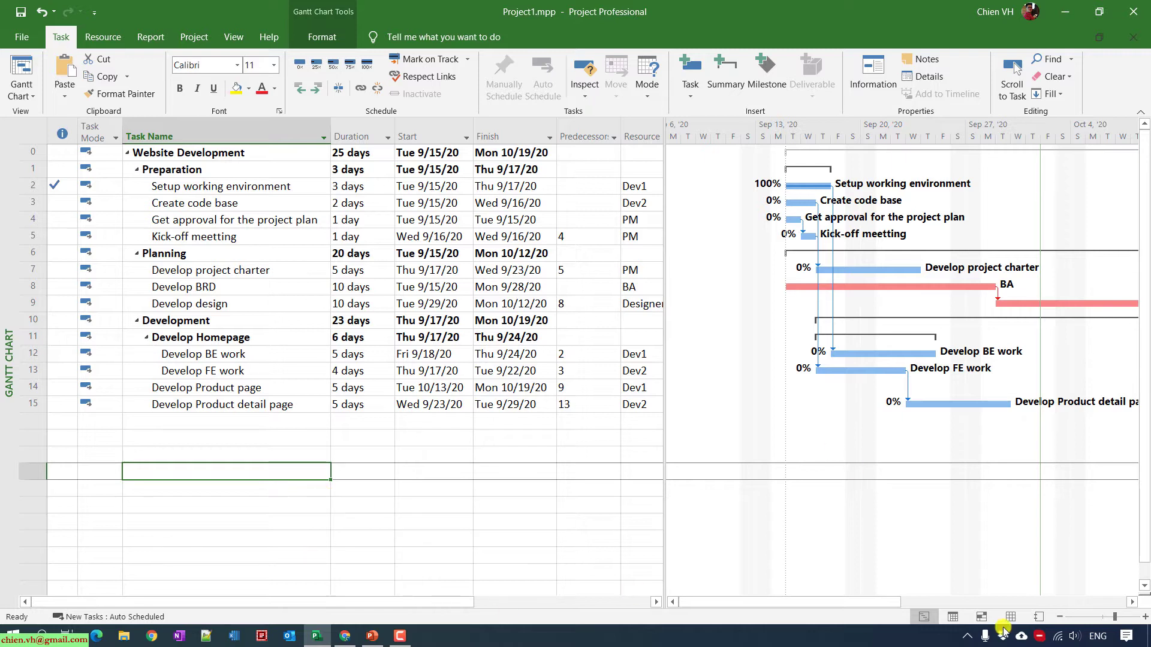
- Widen the task table to show dates, predecessors, Resource Names and % Complete columns
{"action": "scroll", "coordinate": [853, 604], "scroll_direction": "right", "scroll_amount": 3}
{"action": "scroll", "coordinate": [854, 611], "scroll_direction": "left", "scroll_amount": 3}
{"action": "left_click_drag", "start_coordinate": [667, 137], "coordinate": [442, 183]}
{"action": "left_click_drag", "start_coordinate": [681, 605], "coordinate": [780, 606]}
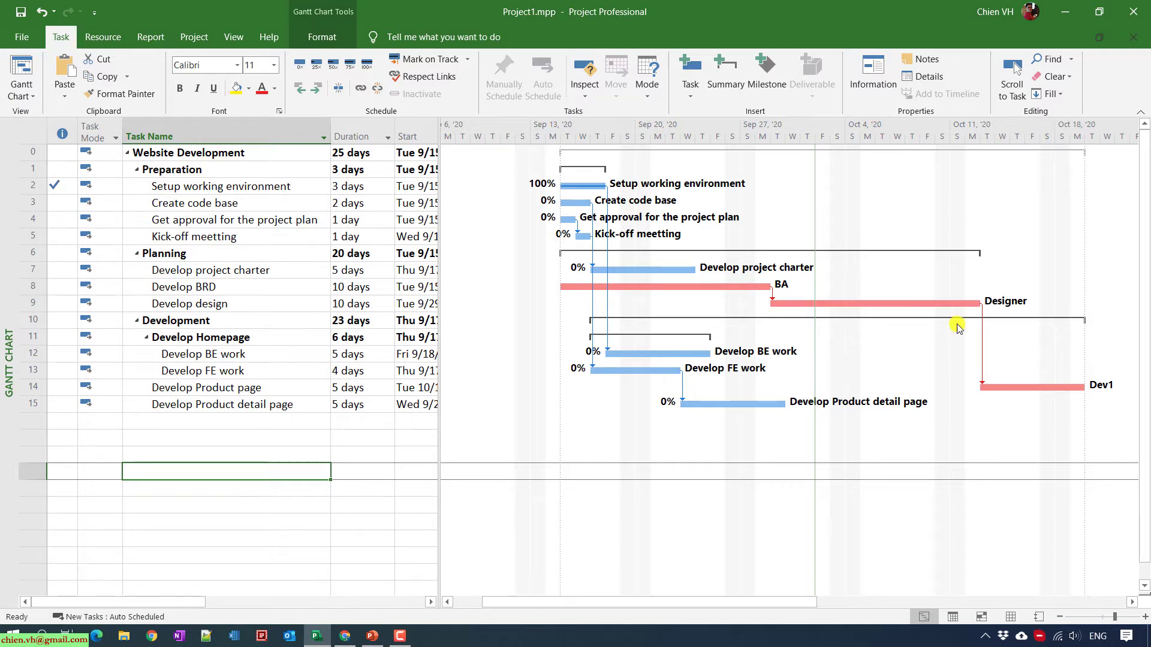
{"action": "left_click_drag", "start_coordinate": [779, 602], "coordinate": [752, 599]}
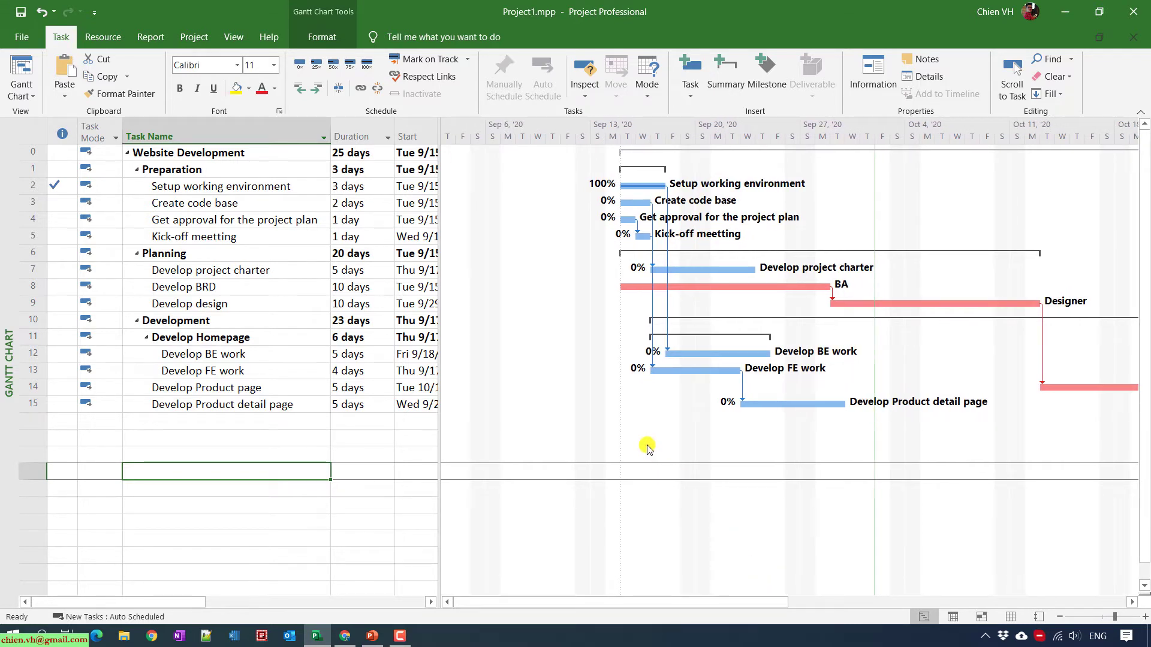
{"action": "left_click_drag", "start_coordinate": [440, 129], "coordinate": [847, 179]}
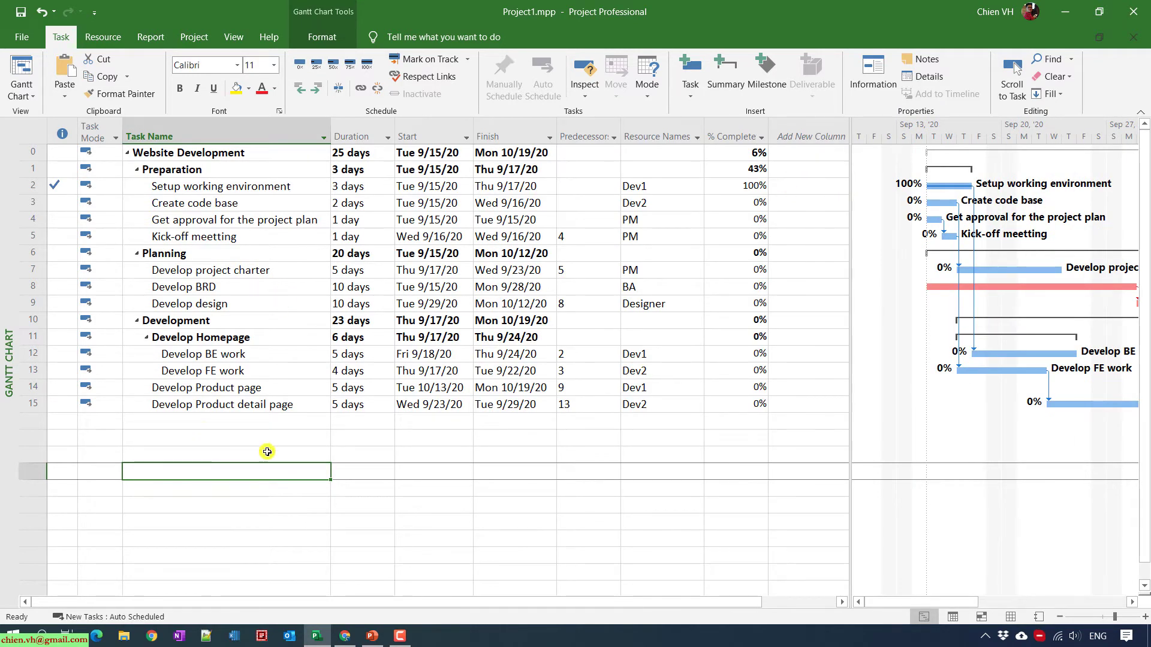
- Apply the Late Tasks highlight from the View tab's Data group to shade late rows yellow
{"action": "left_click", "coordinate": [235, 40]}
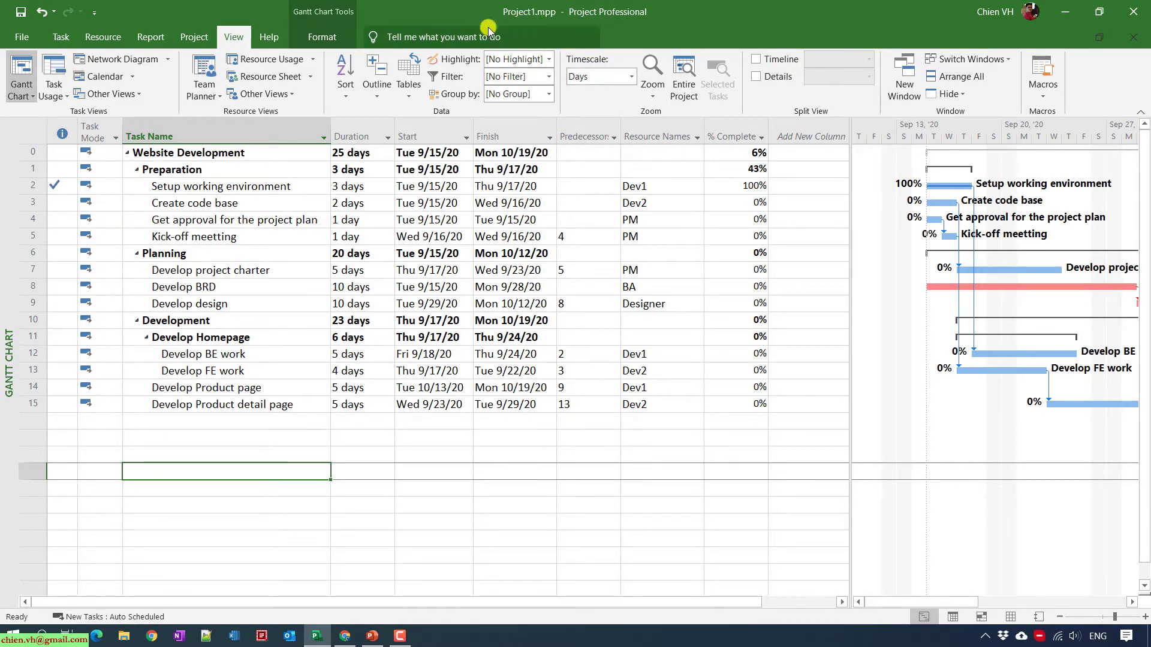
{"action": "left_click", "coordinate": [551, 59]}
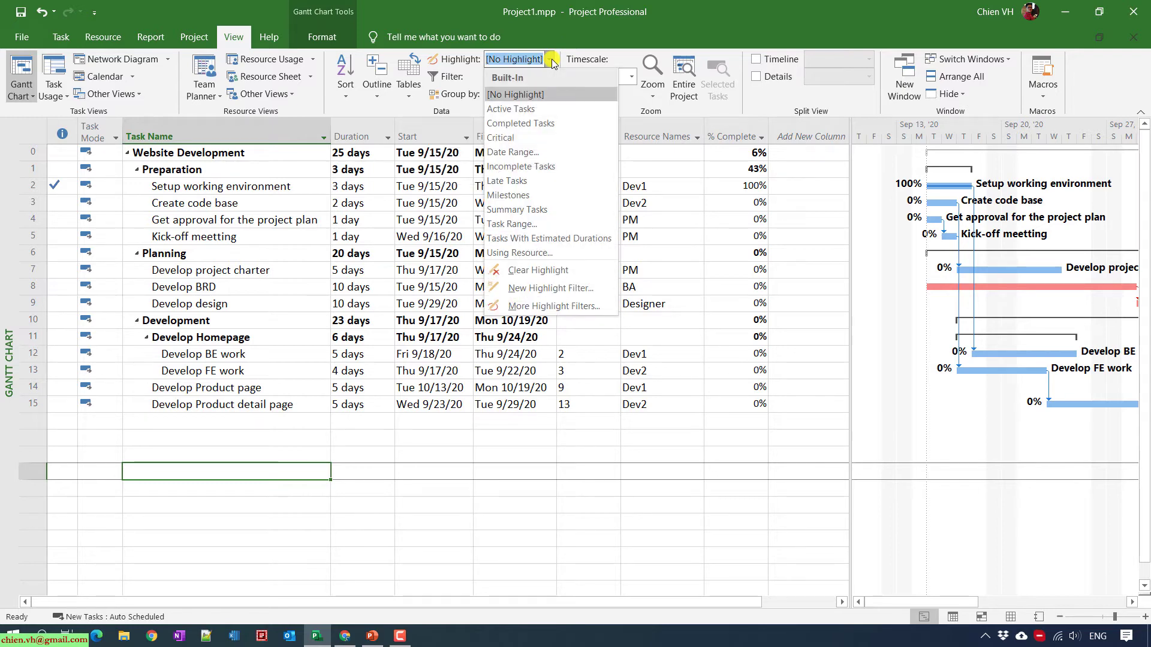
{"action": "left_click", "coordinate": [531, 187]}
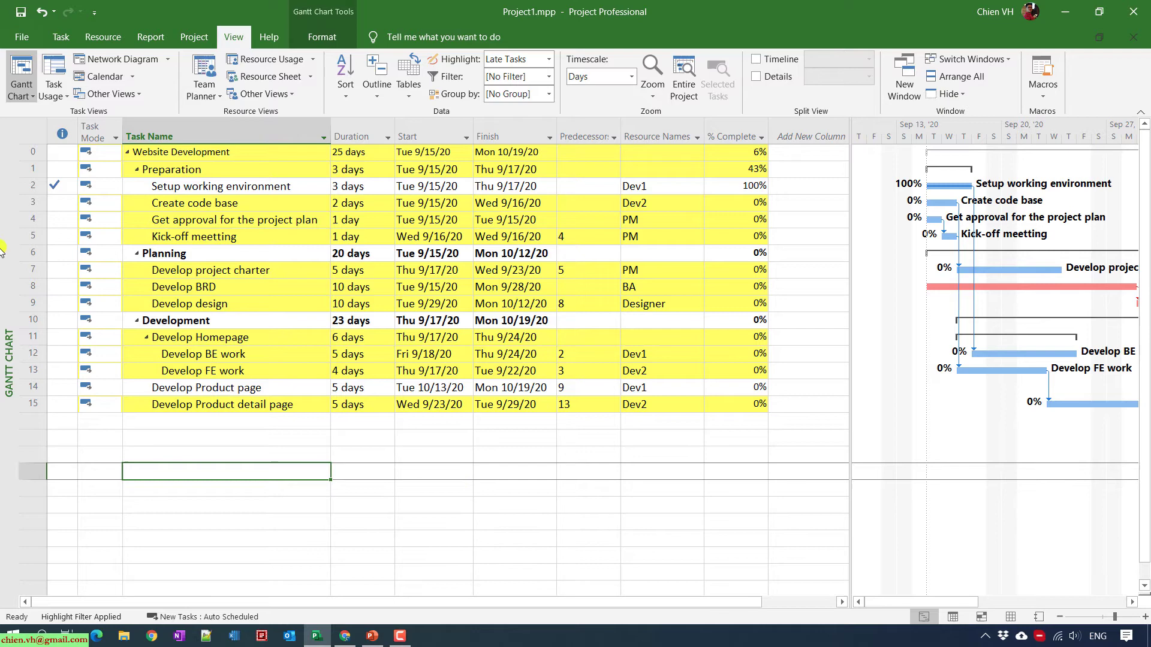
- Set the Highlight option to [No Highlight] to clear the yellow late-task shading
{"action": "left_click", "coordinate": [172, 187]}
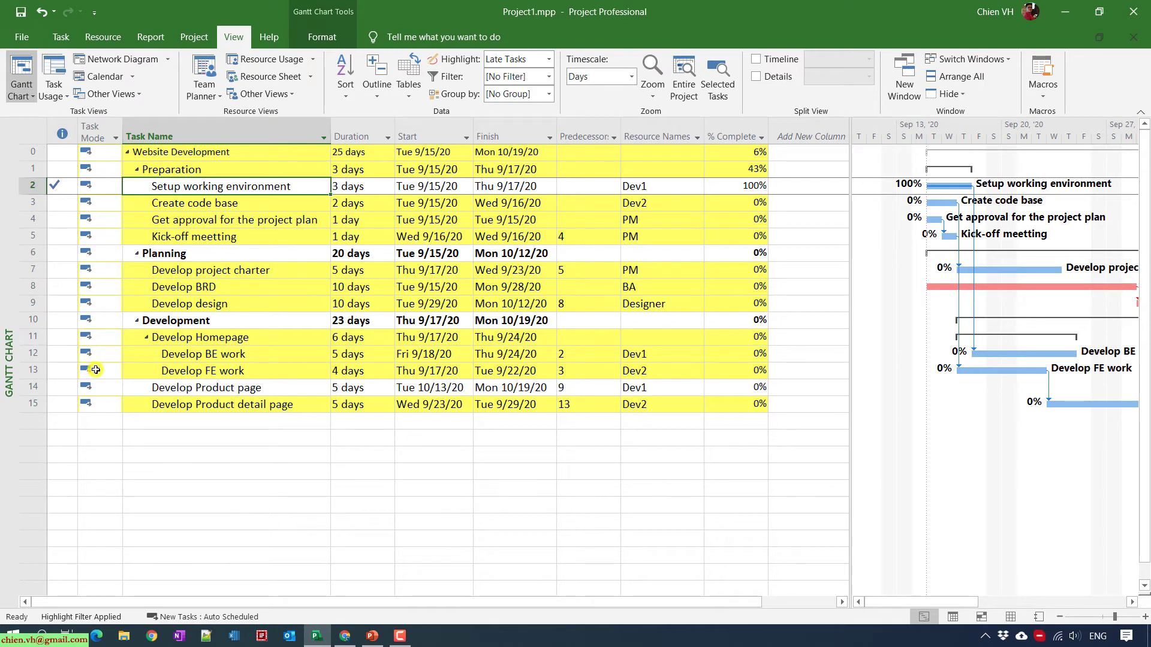
{"action": "left_click", "coordinate": [34, 388]}
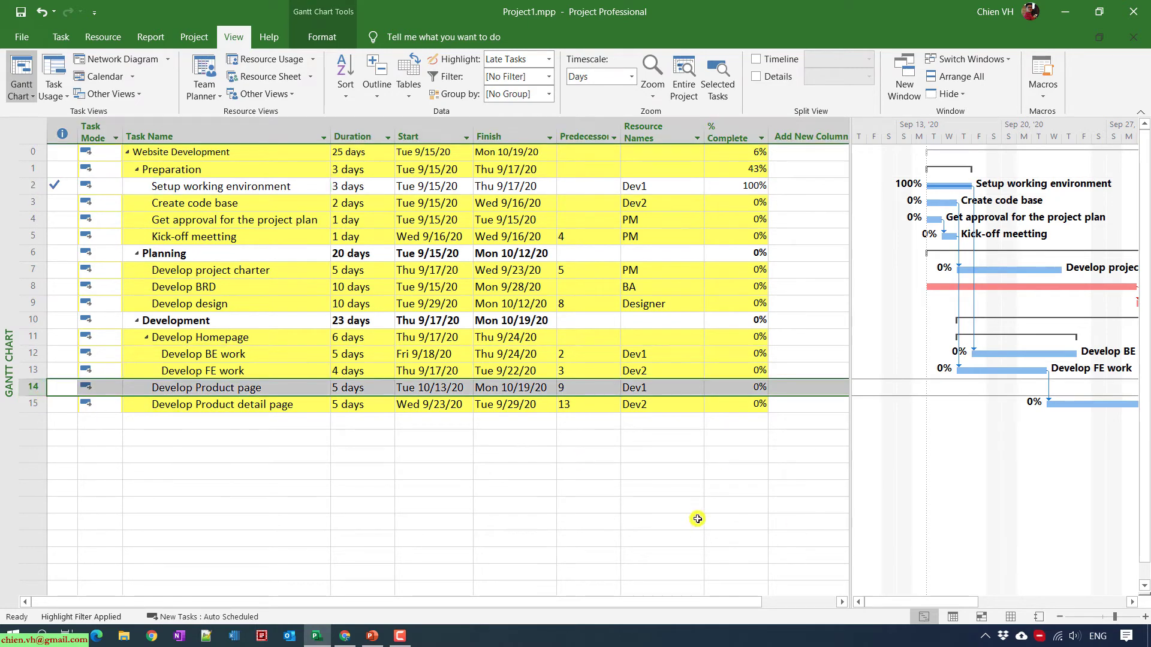
{"action": "left_click", "coordinate": [238, 499]}
{"action": "left_click", "coordinate": [548, 59]}
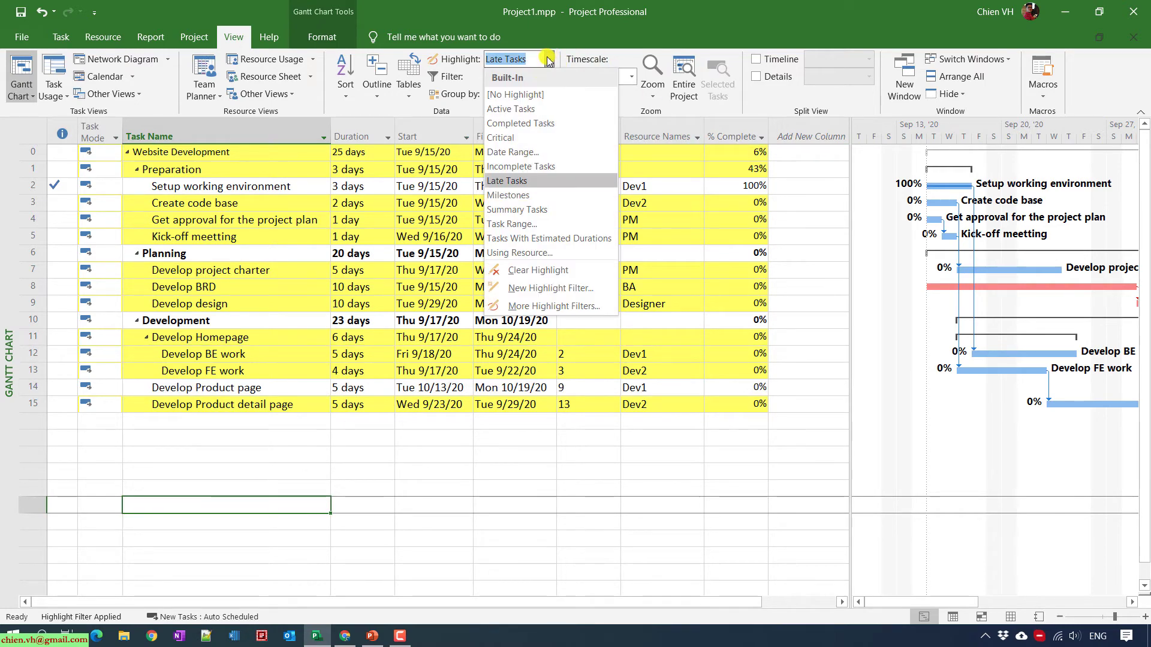
{"action": "left_click", "coordinate": [540, 94]}
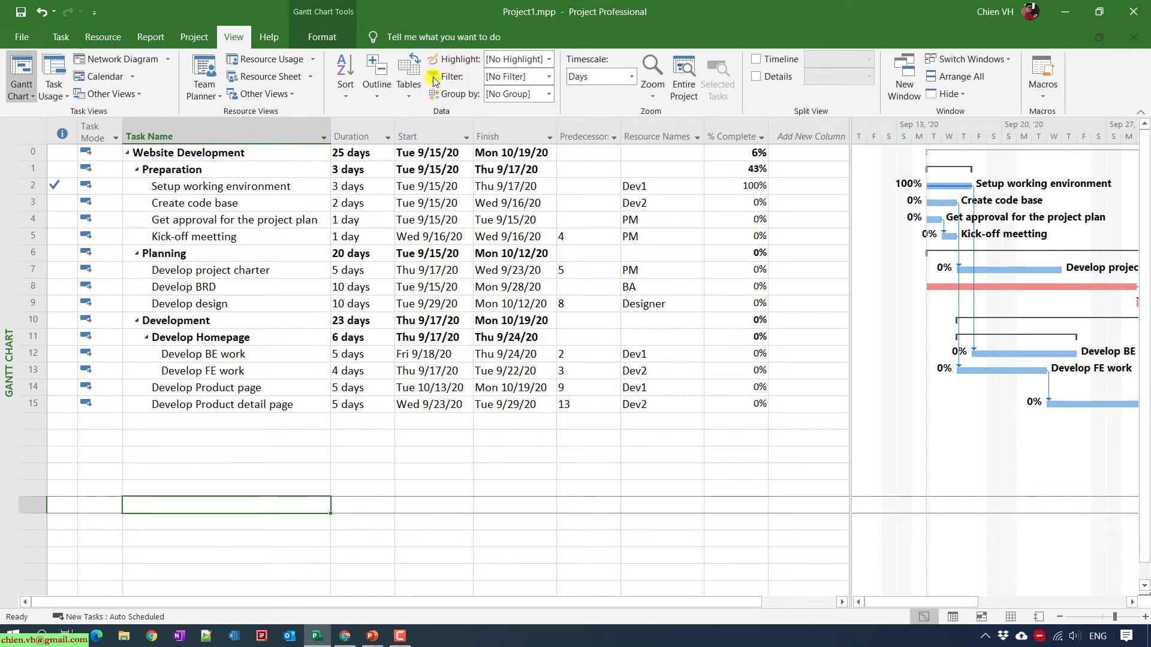
- Apply the Late Tasks filter, hiding Setup working environment and Develop Product page
{"action": "left_click", "coordinate": [548, 77]}
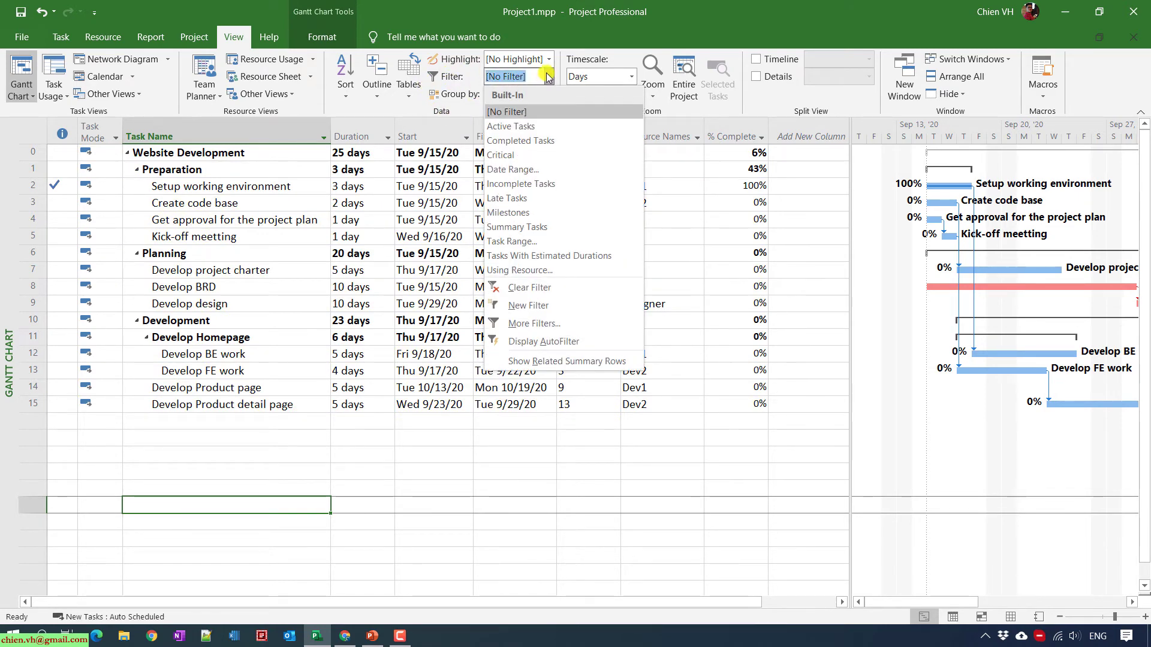
{"action": "left_click", "coordinate": [520, 199]}
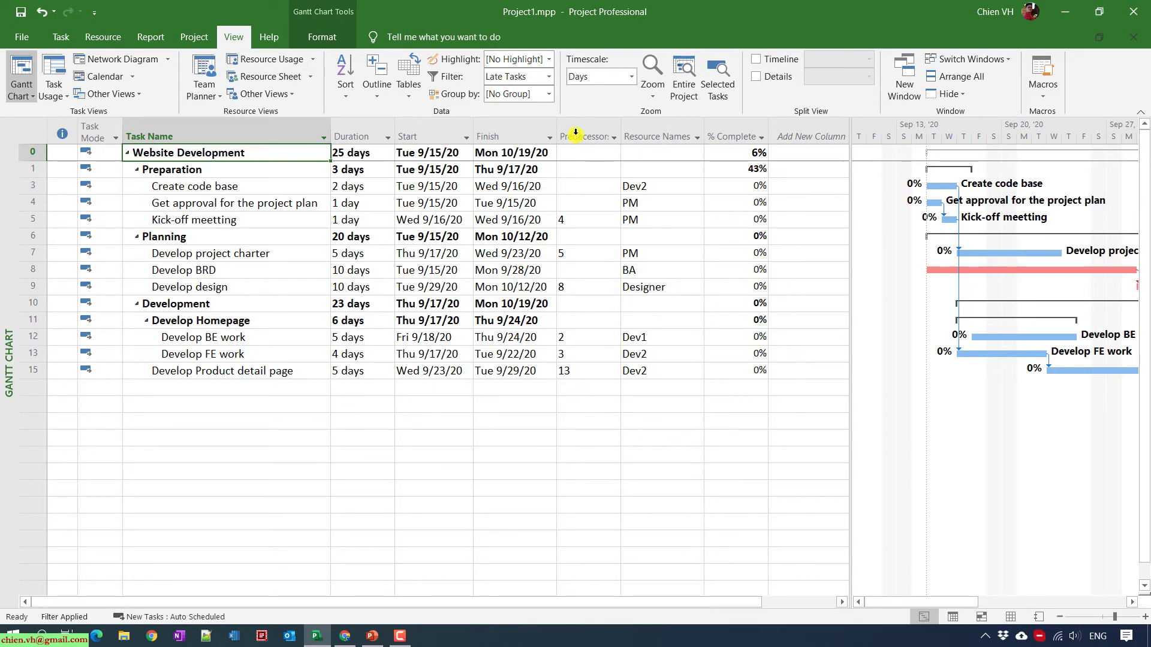
- Set the filter to [No Filter] so all 15 tasks reappear, then show the Group by options
{"action": "left_click", "coordinate": [549, 77]}
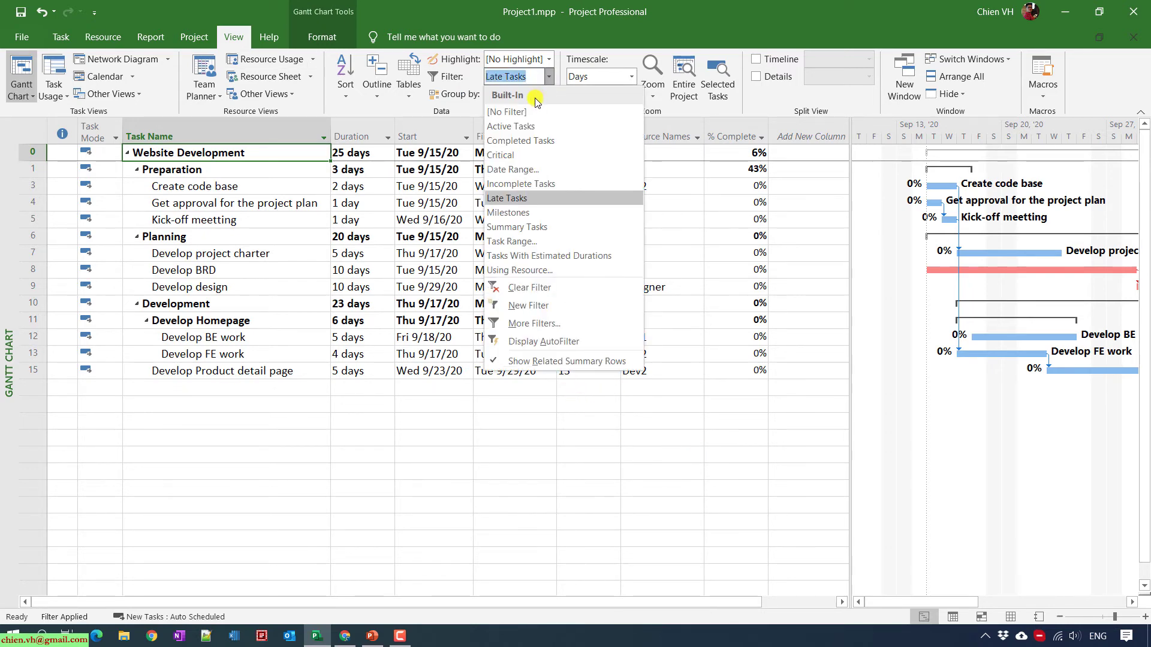
{"action": "left_click", "coordinate": [521, 111]}
{"action": "left_click", "coordinate": [548, 94]}
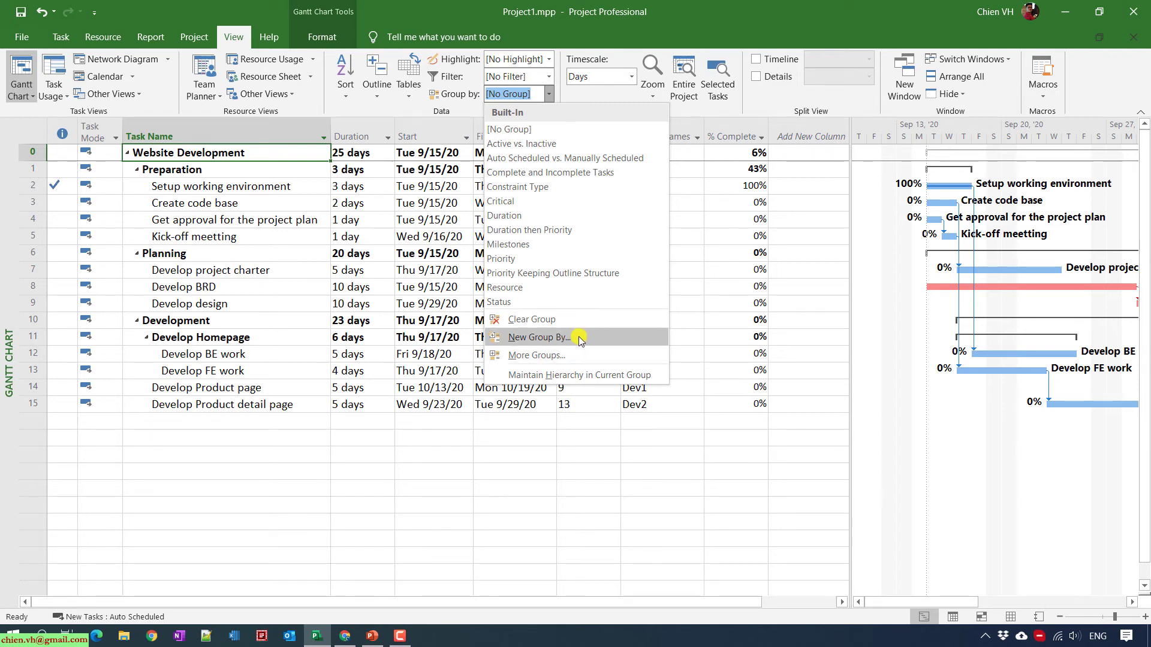
- Dismiss the Group by list without choosing a group, keeping all 15 tasks ungrouped
{"action": "left_click", "coordinate": [726, 4]}
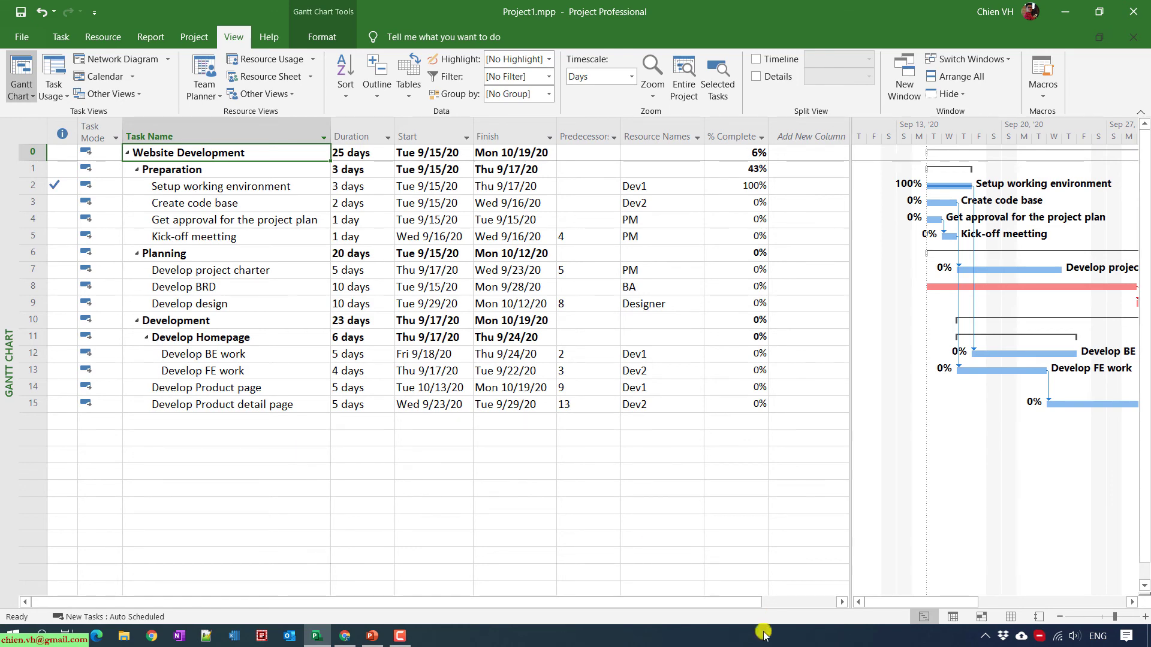
- Narrow the task table and apply the Late Tasks highlight in yellow
{"action": "left_click_drag", "start_coordinate": [690, 601], "coordinate": [621, 555]}
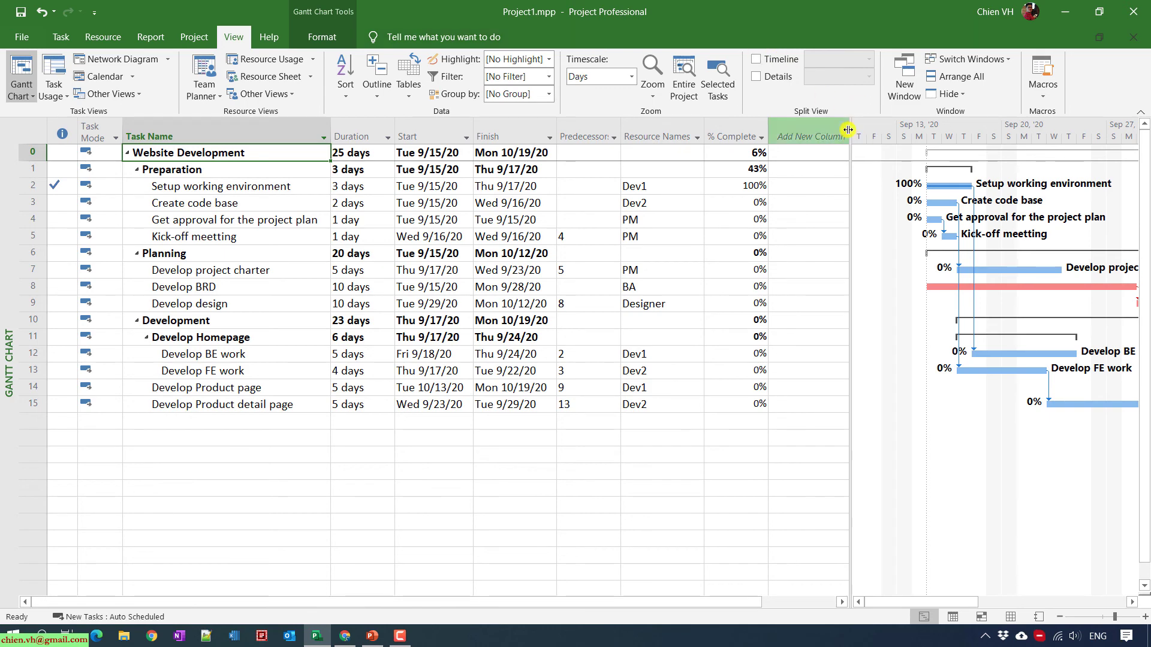
{"action": "left_click_drag", "start_coordinate": [850, 135], "coordinate": [797, 134]}
{"action": "left_click", "coordinate": [549, 59]}
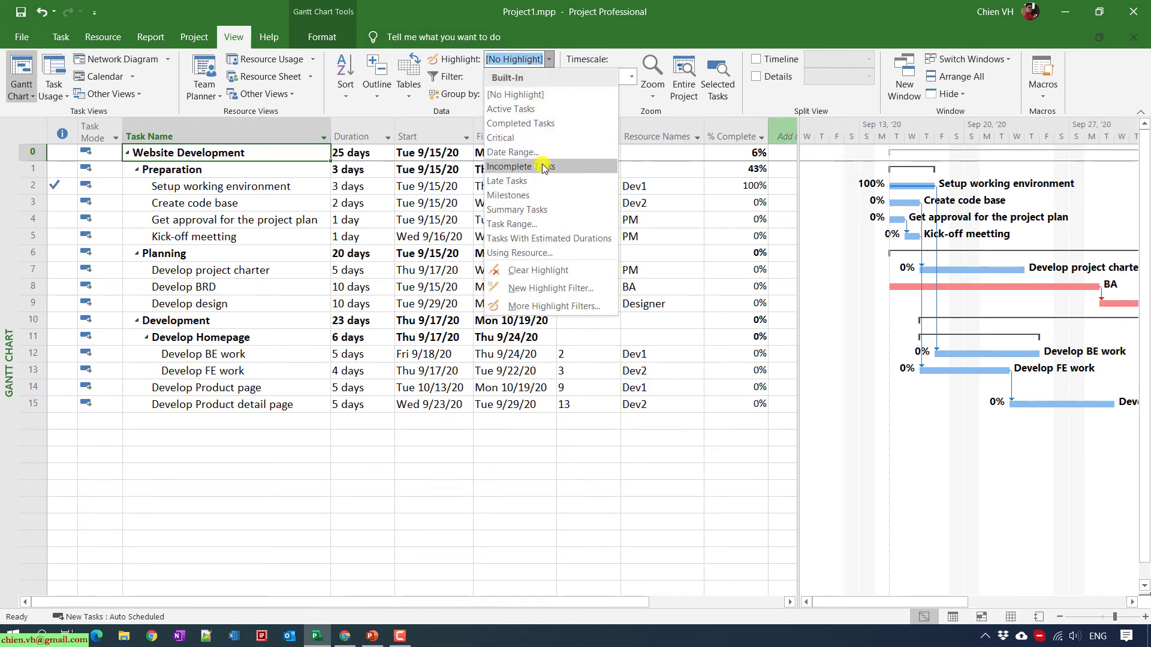
{"action": "left_click", "coordinate": [515, 180]}
- Filter the schedule to Late Tasks so only late tasks remain listed
{"action": "left_click", "coordinate": [549, 76]}
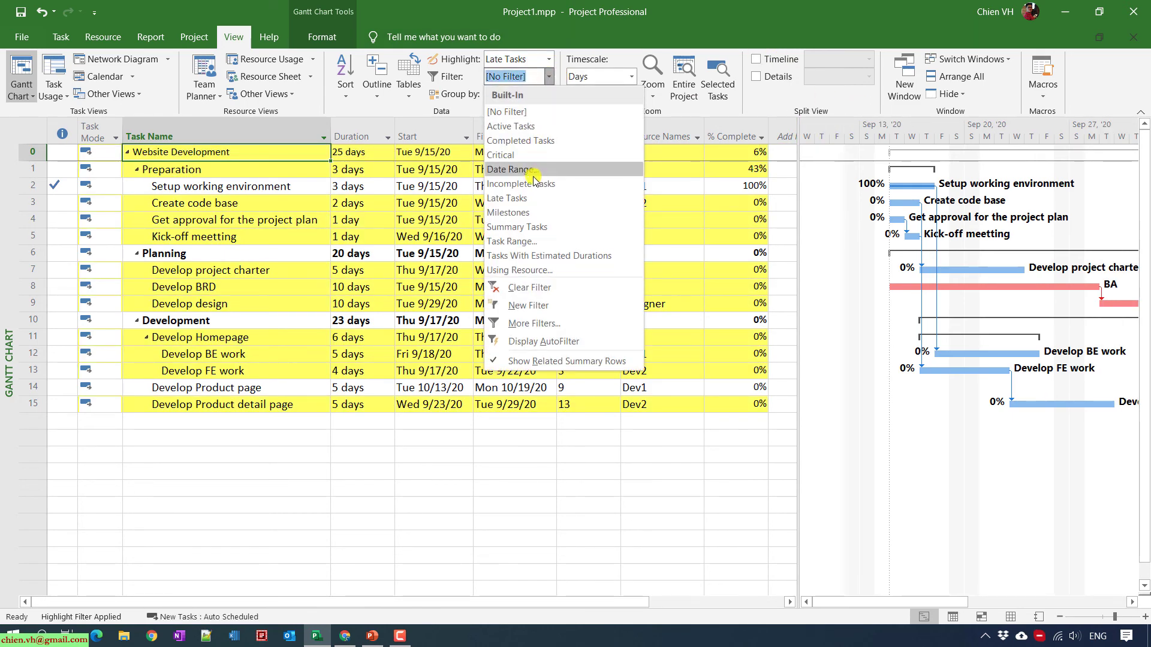
{"action": "left_click", "coordinate": [514, 198]}
{"action": "left_click", "coordinate": [423, 490]}
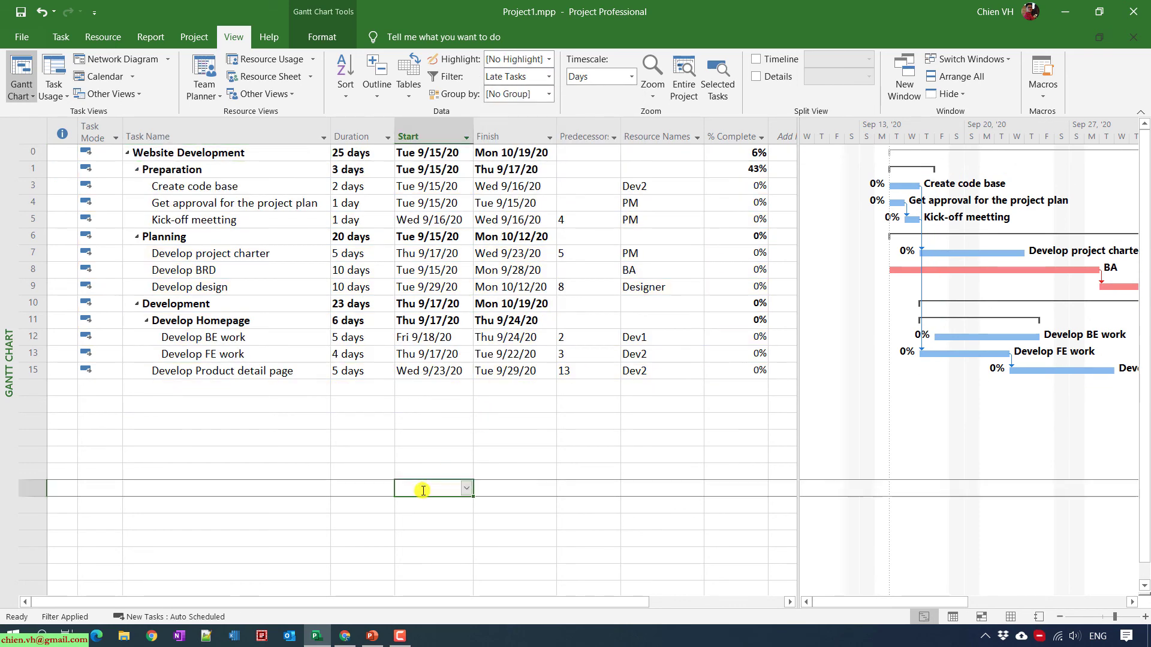